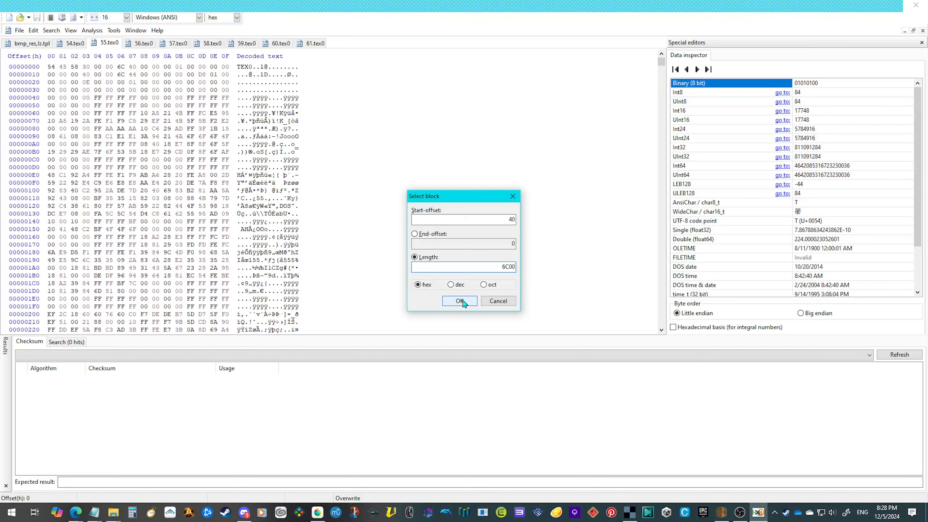
Step: Select the block from offset 40 with hex length 6C00 in 55.tex0, check its end, and open 58.tex0
click(459, 301)
click(134, 44)
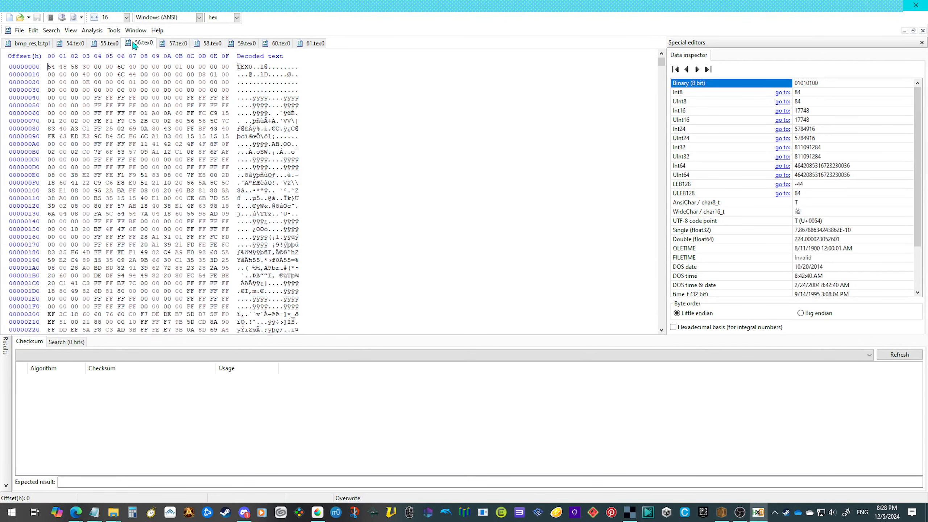
click(106, 43)
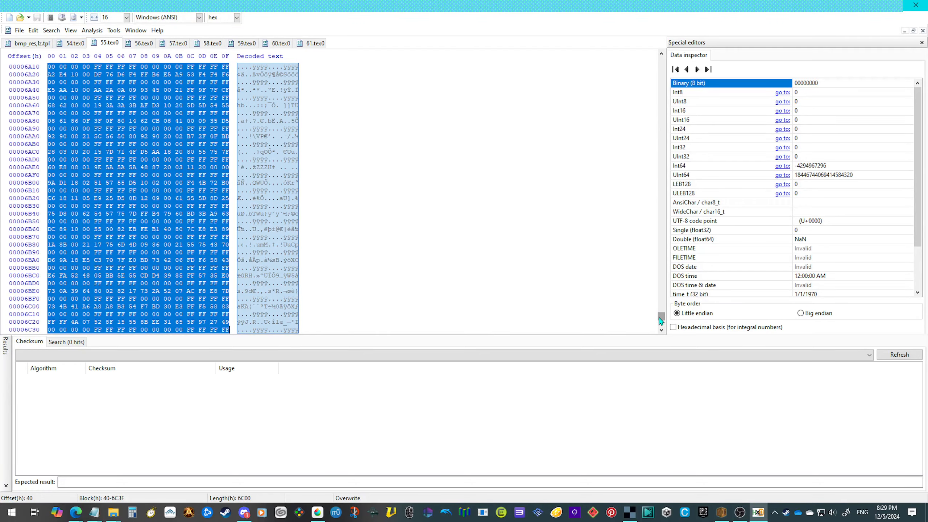
mouse_move(659, 320)
mouse_down()
mouse_move(657, 54)
mouse_move(676, 329)
mouse_up()
click(209, 43)
click(60, 74)
text(10)
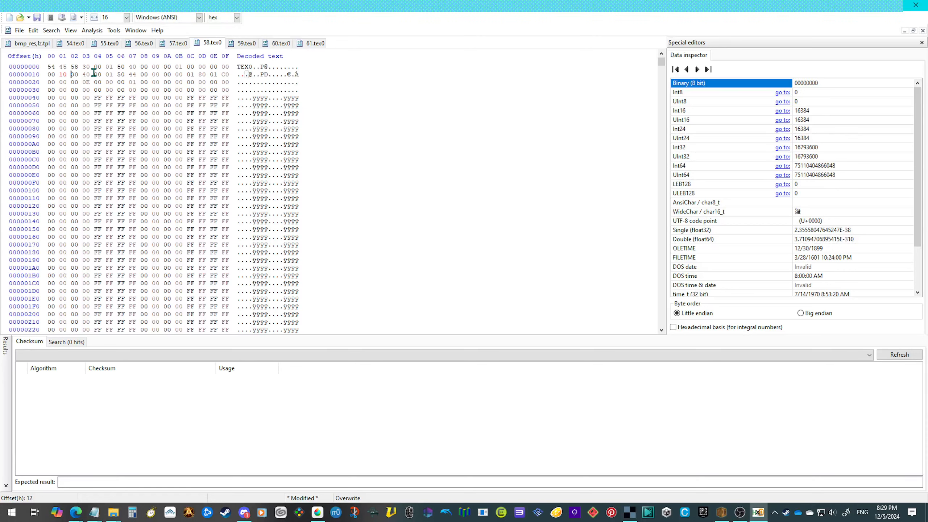
key(ctrl+z)
Step: Examine the four size bytes at offsets 4 to 7 in the header of 58.tex0
drag(109, 68, 115, 65)
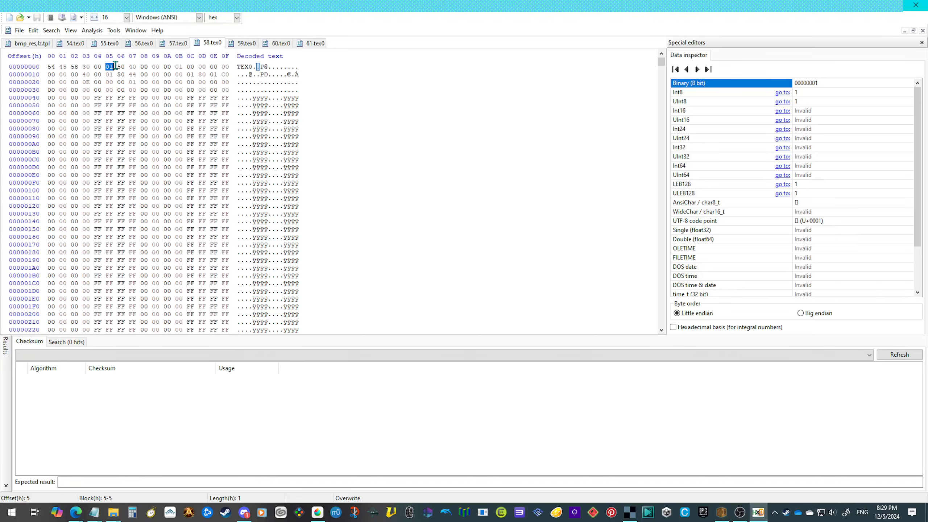
click(107, 67)
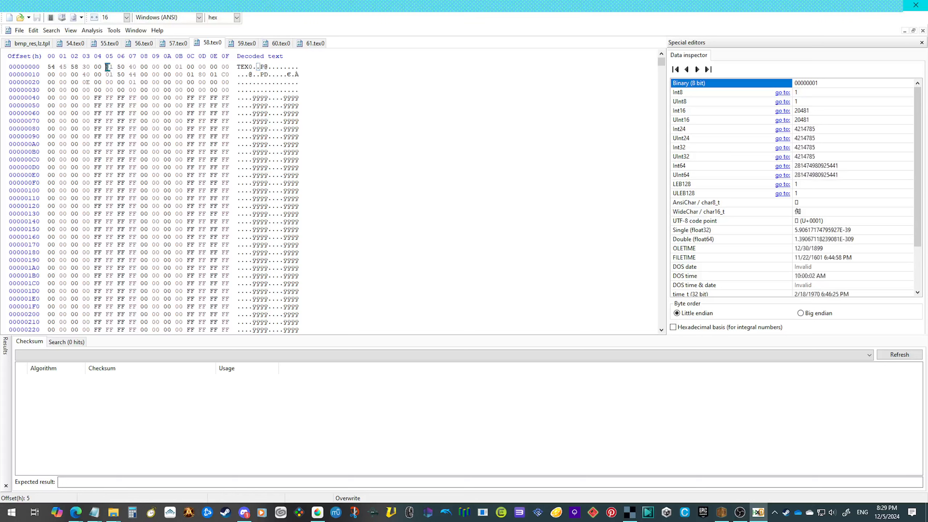
click(57, 75)
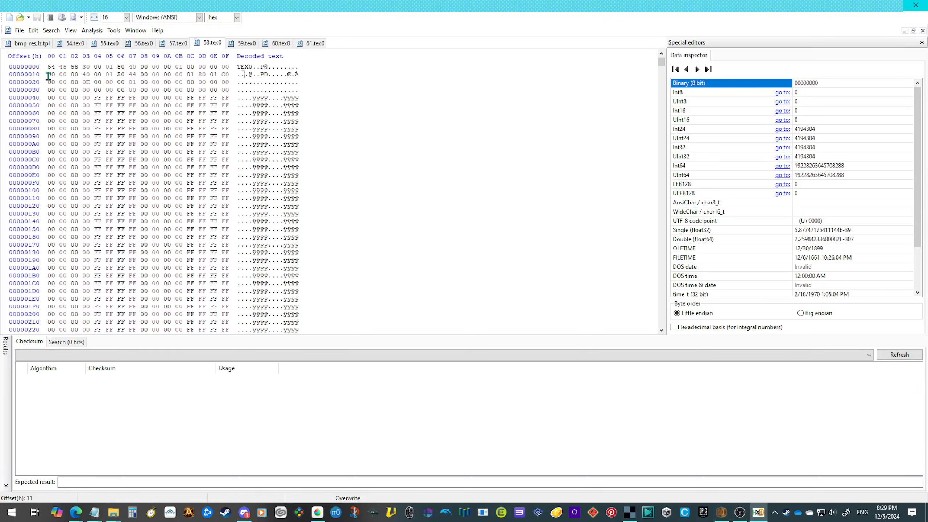
drag(48, 76, 137, 67)
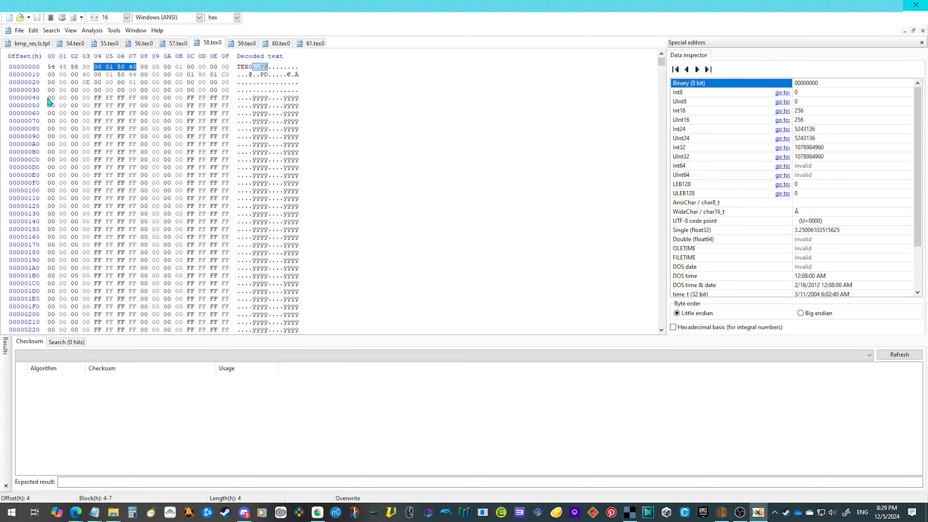
click(98, 67)
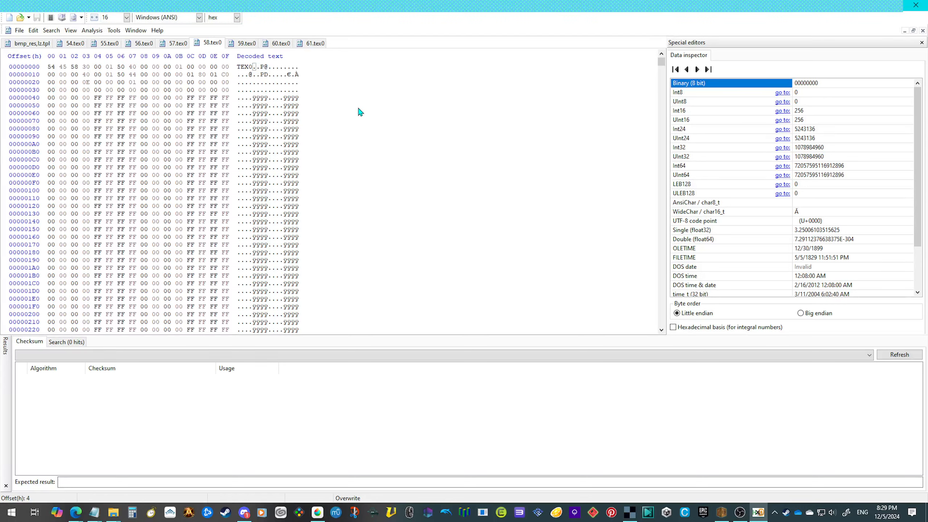
Step: Select the block in 58.tex0 starting at offset 40 with a hex length of 15000
key(ctrl+e)
text(40)
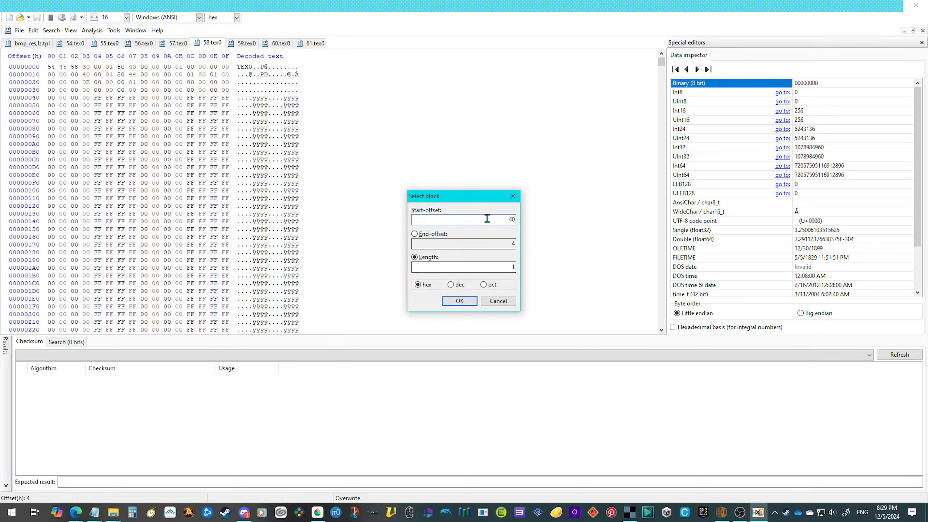
double_click(507, 265)
text(15000)
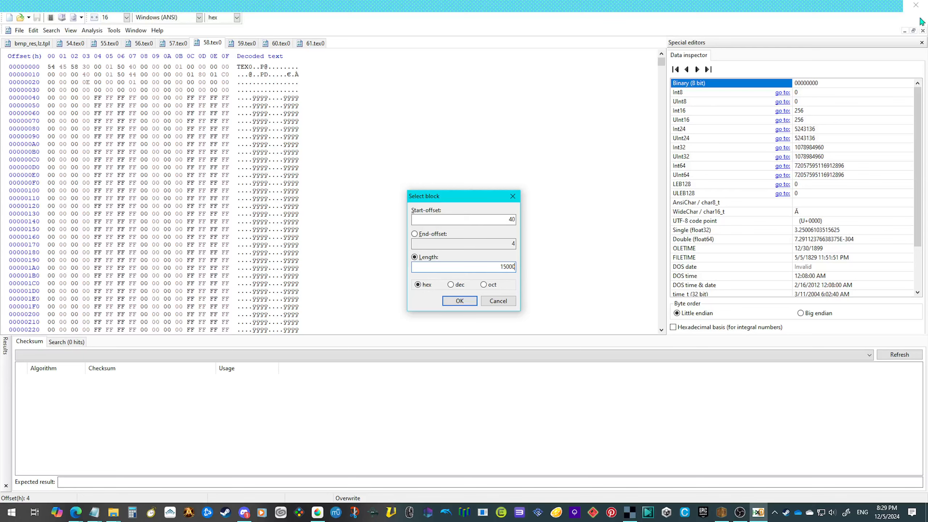
click(460, 300)
Step: Select the block in 59.tex0 starting at offset 40 with a hex length of 15000
click(242, 43)
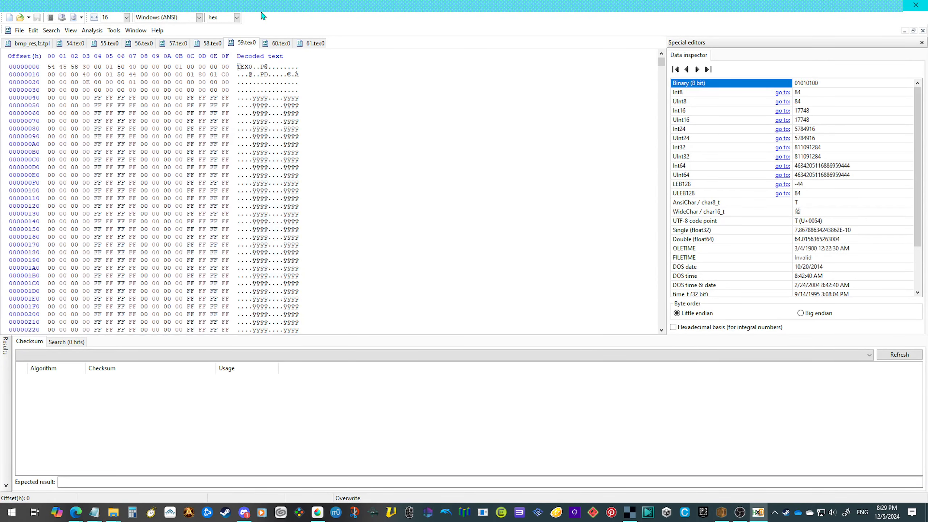
key(ctrl+e)
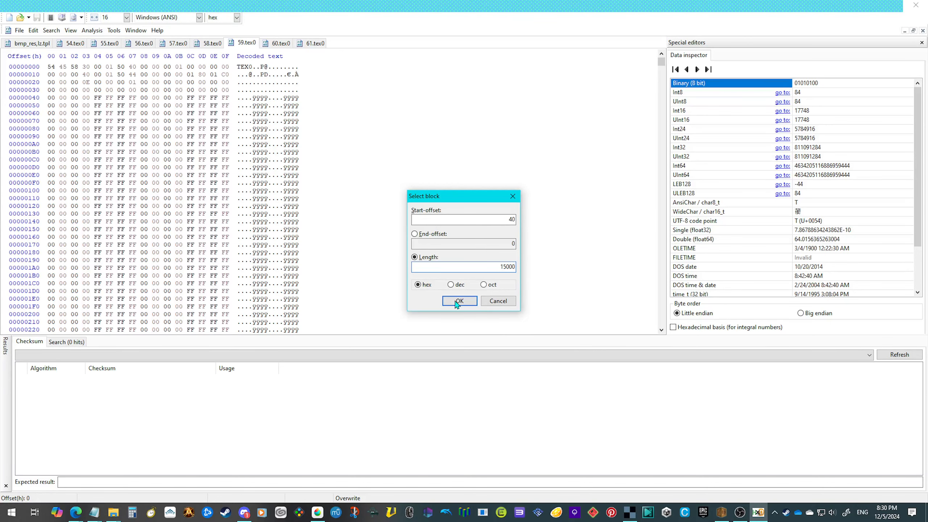
click(457, 301)
Step: Select the block in 60.tex0 starting at offset 40 with a hex length of 15000
click(278, 43)
key(ctrl+e)
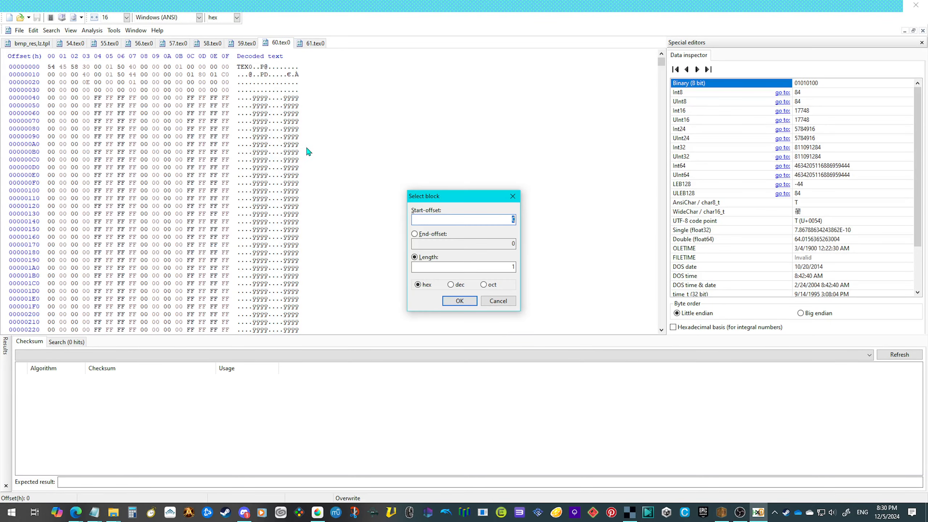
text(40)
key(alt+e)
key(alt+l)
text(15000)
click(459, 300)
Step: Select the block in 61.tex0 starting at offset 40 with a hex length of 15000
click(310, 43)
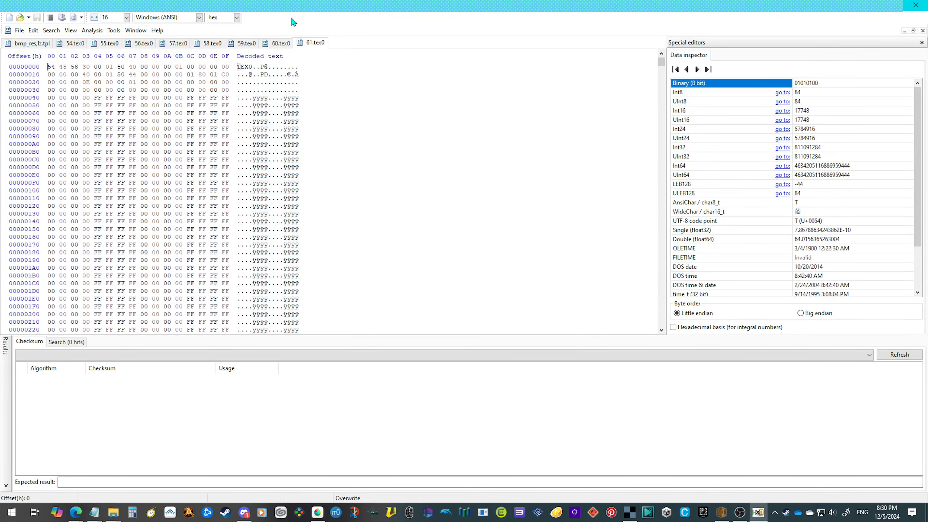
key(ctrl+e)
text(40)
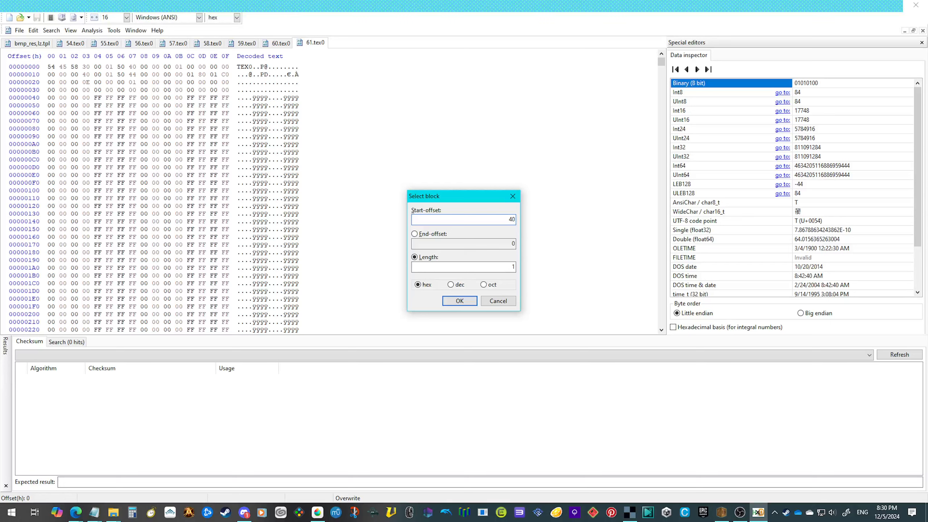
key(alt+e)
key(alt+l)
text(150)
key(BackSpace)
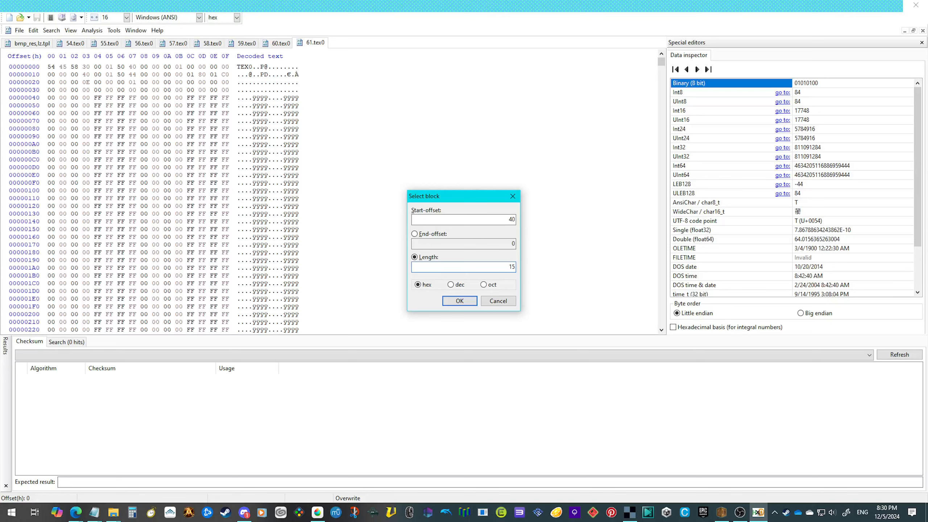
text(5000)
click(460, 301)
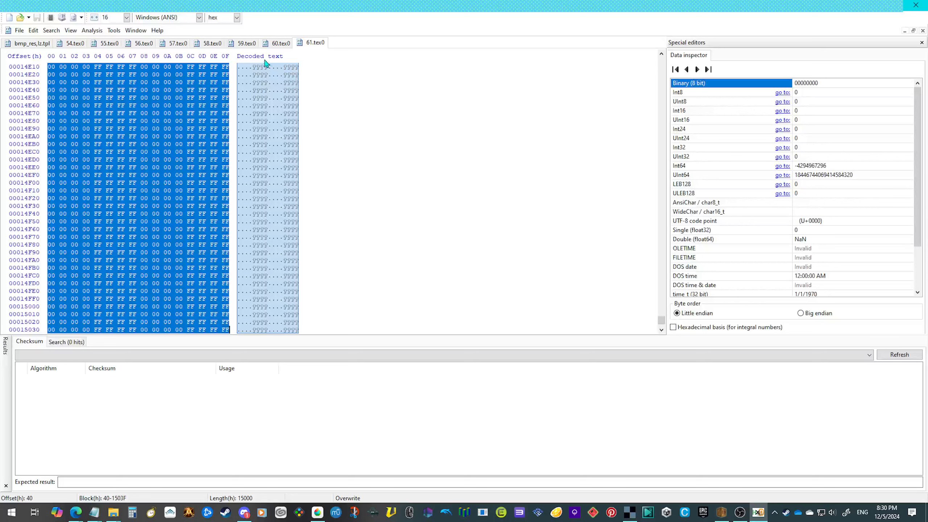
Step: Examine where the selected blocks end relative to the trailing bytes in 60.tex0, 61.tex0, 58.tex0 and 59.tex0
click(279, 44)
scroll(582, 217, down, 12)
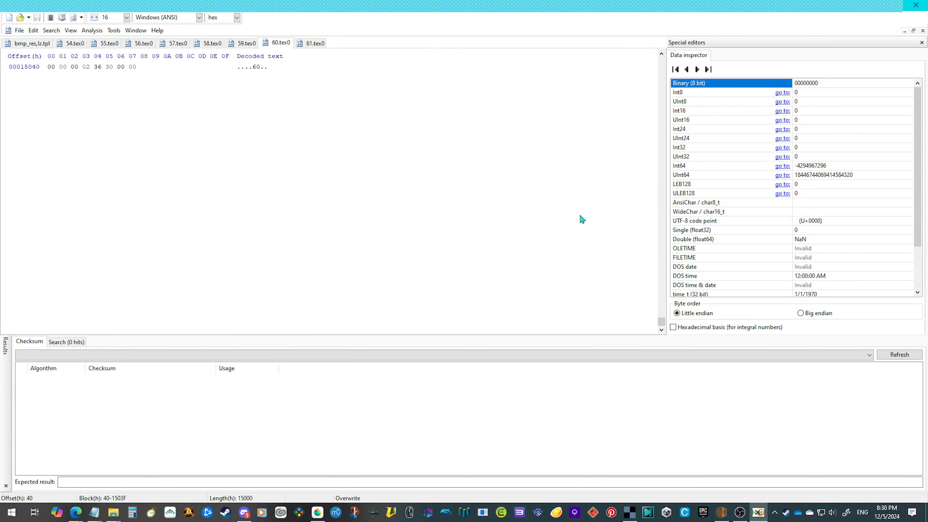
scroll(507, 177, up, 4)
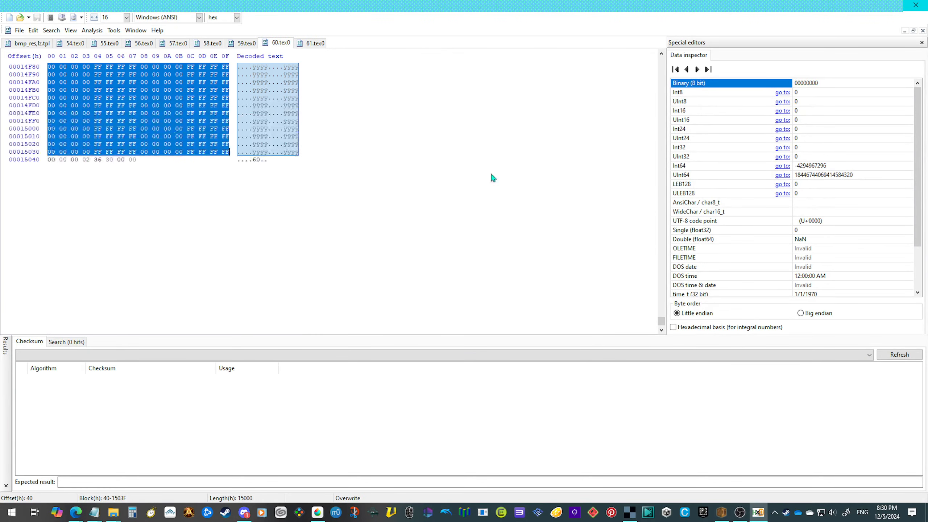
click(315, 43)
scroll(242, 160, down, 11)
scroll(278, 166, up, 4)
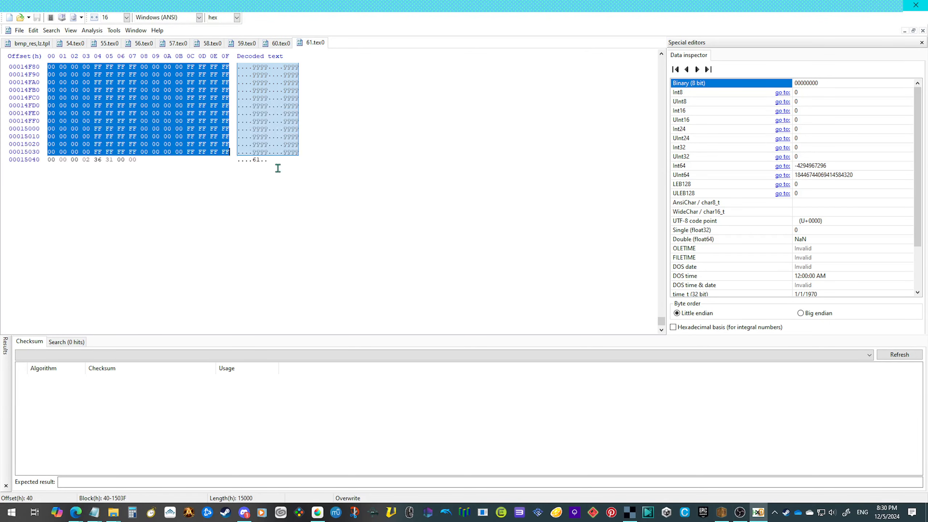
click(246, 43)
click(212, 43)
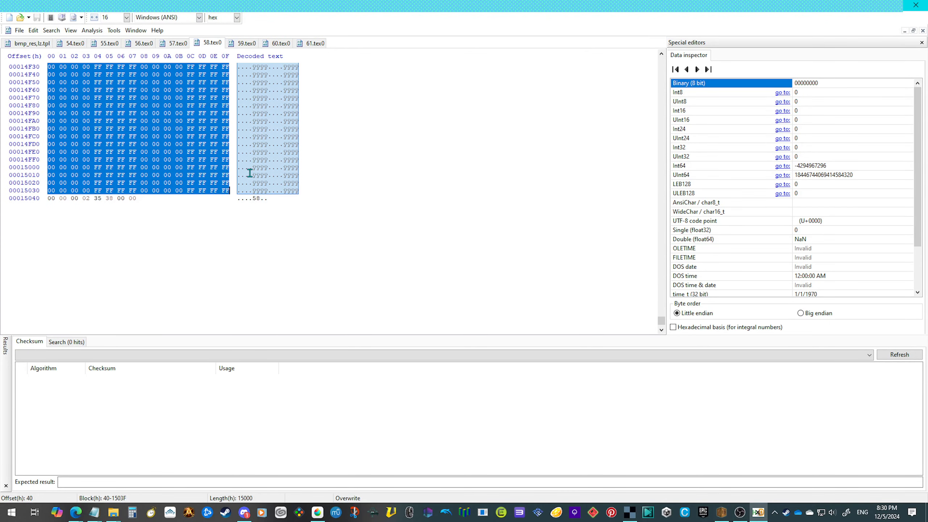
click(246, 43)
scroll(279, 112, down, 6)
scroll(247, 116, up, 8)
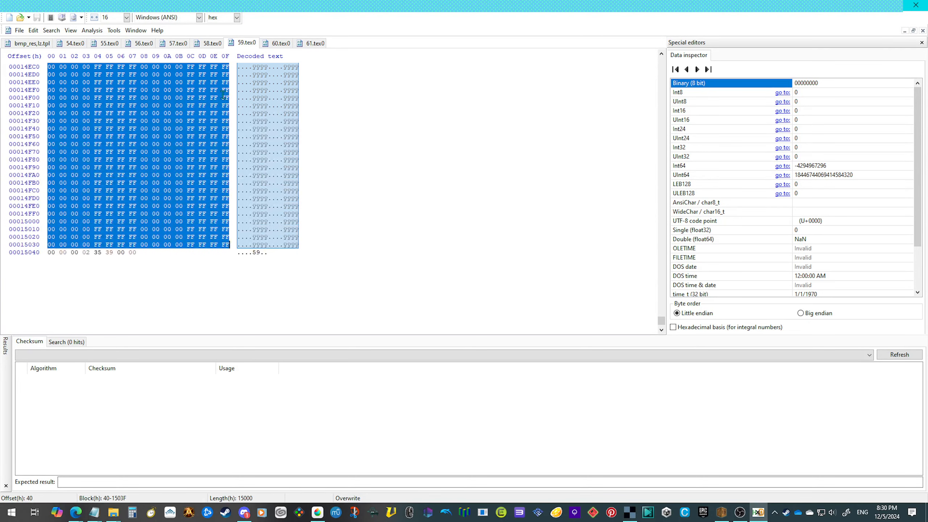
scroll(248, 116, up, 3)
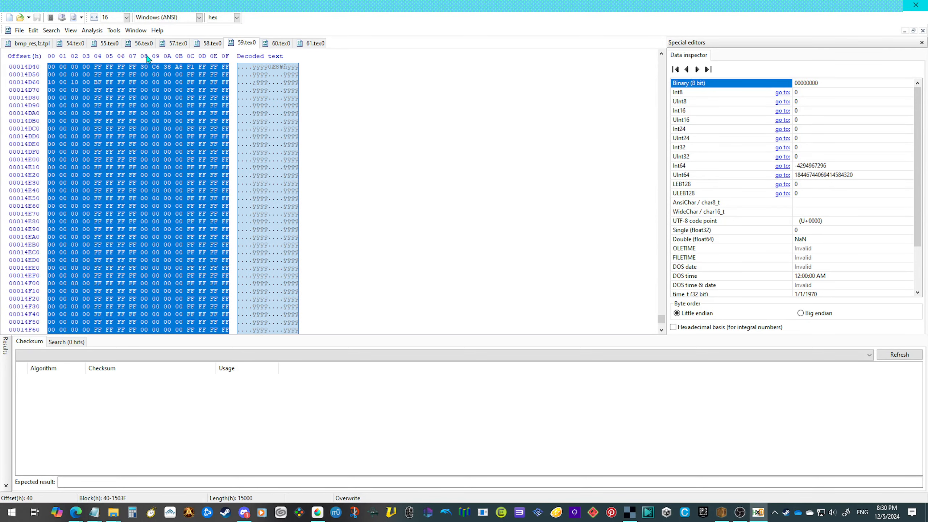
Step: Open bmp_res,lz.tpl and highlight the texture count byte at offset 3
click(45, 44)
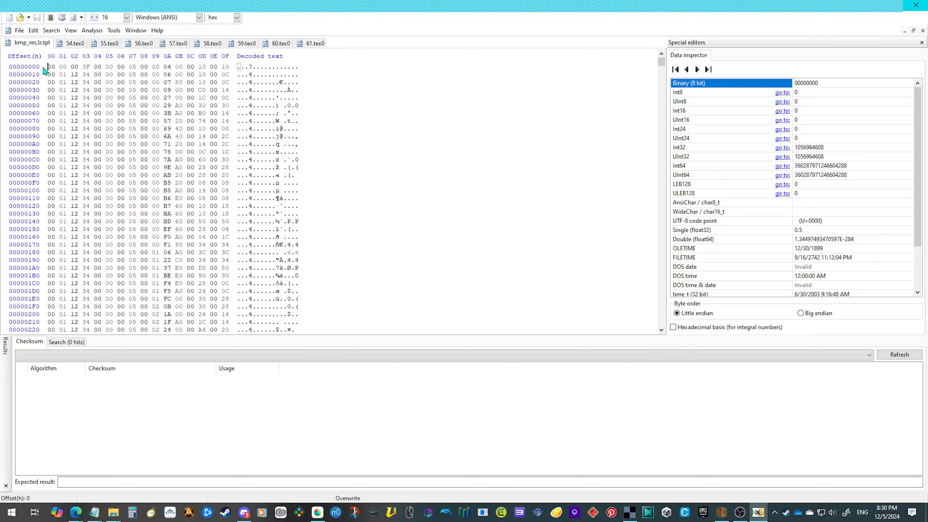
drag(49, 68, 88, 67)
click(89, 68)
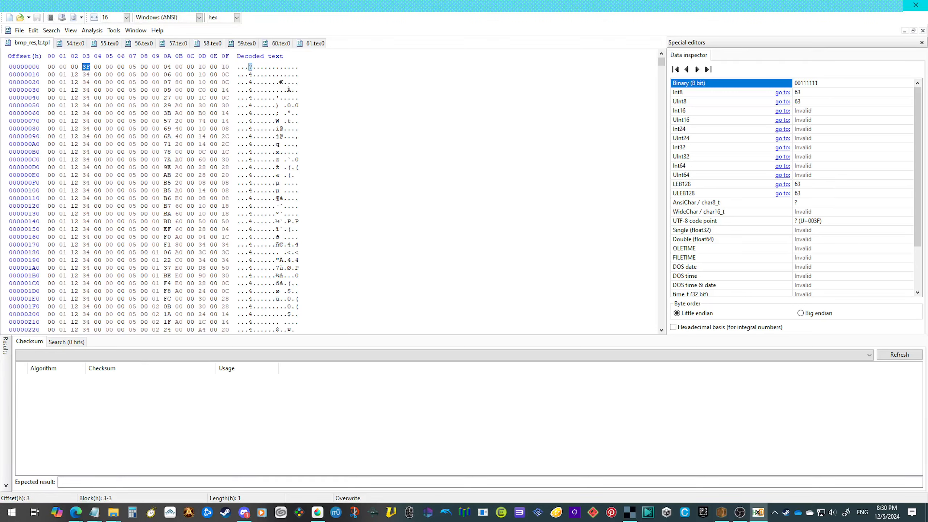
Step: Switch to GxModelViewer and look through the F-Zero GX texture list up to its last entry, Texture 3E
key(alt+Tab)
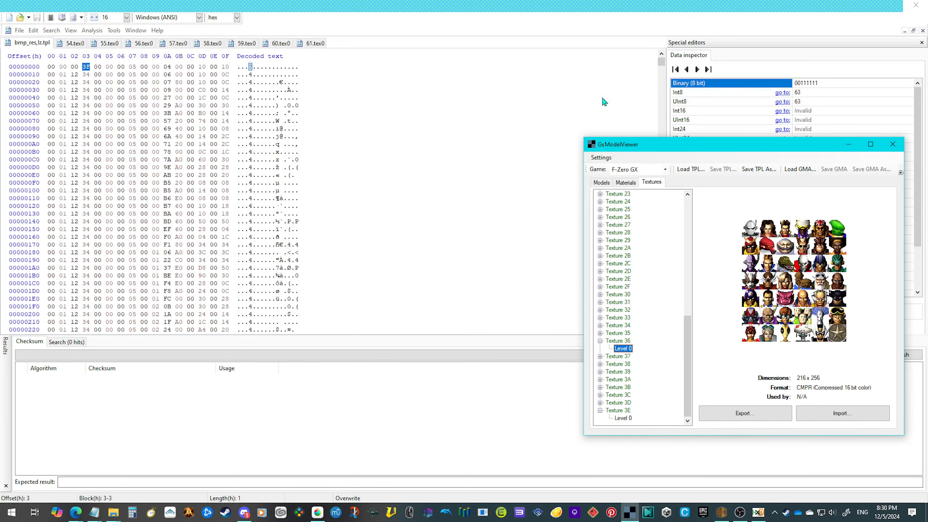
click(617, 409)
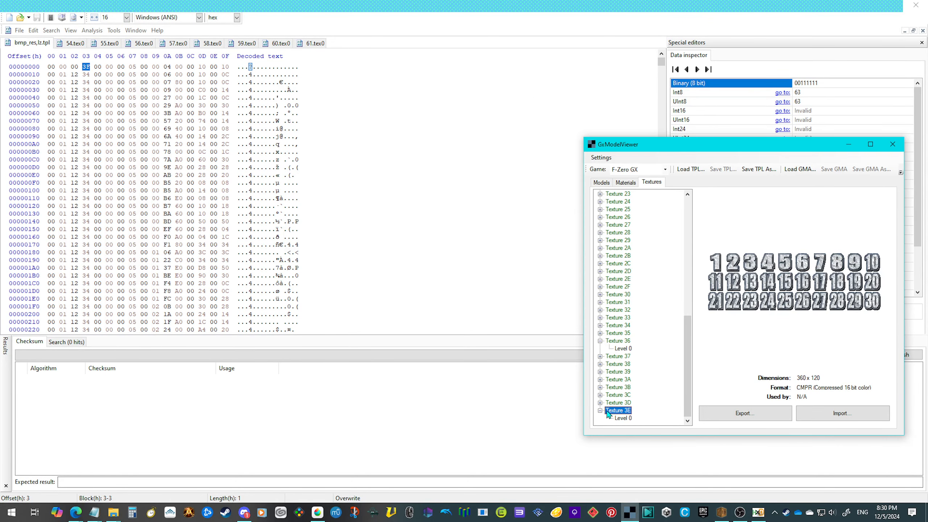
click(600, 410)
scroll(606, 347, up, 2)
scroll(602, 350, down, 2)
scroll(636, 376, up, 10)
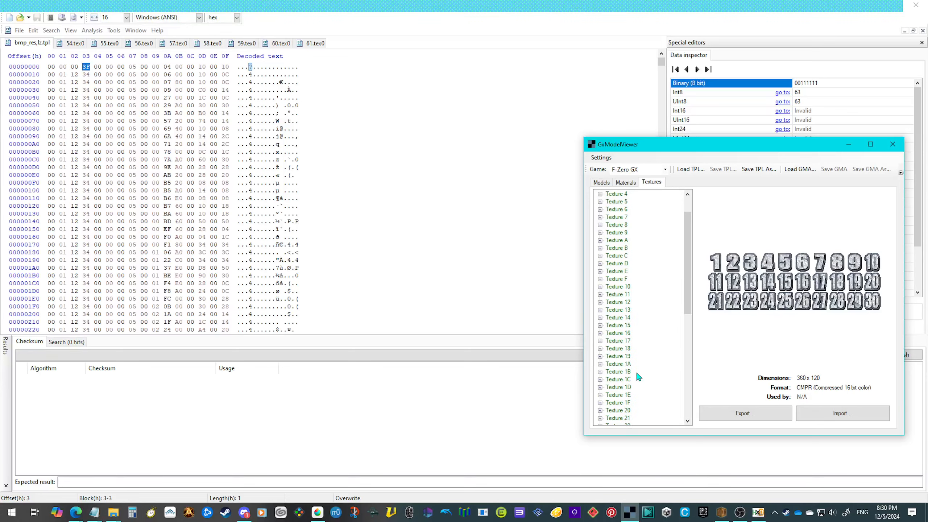
scroll(617, 330, down, 10)
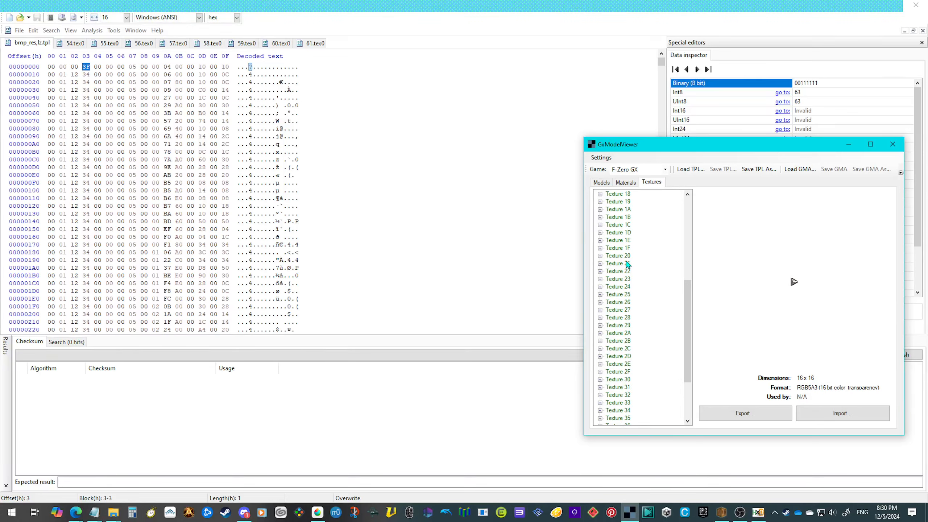
click(616, 410)
click(619, 419)
Step: Step through the texture entries' data offsets in bmp_res,lz.tpl, from the first one at offset 8 down to the one at offset 368
drag(141, 68, 184, 60)
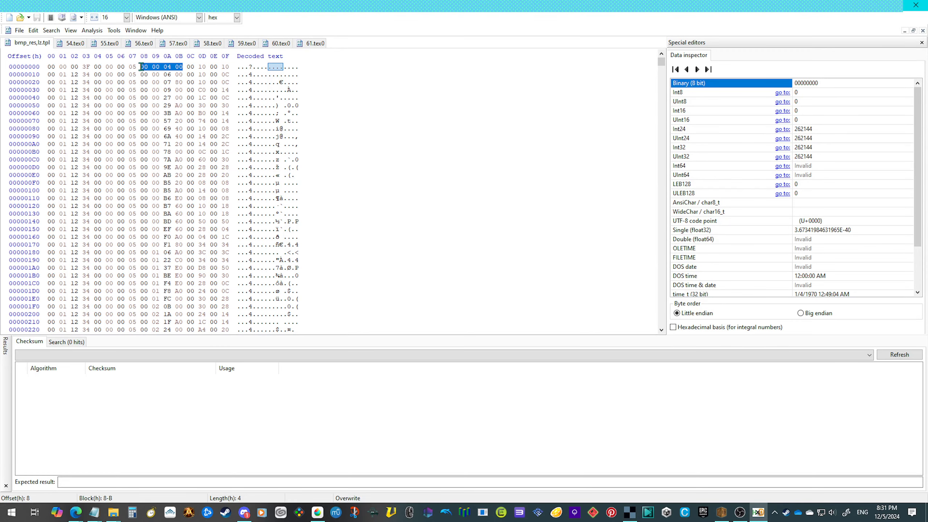
click(141, 67)
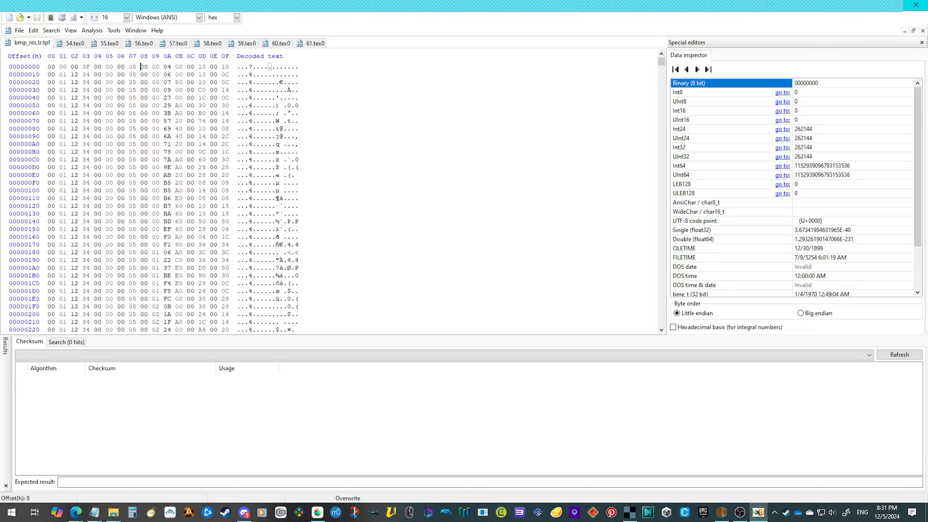
key(Down)
key(Down)
key(Down)
key(Down)
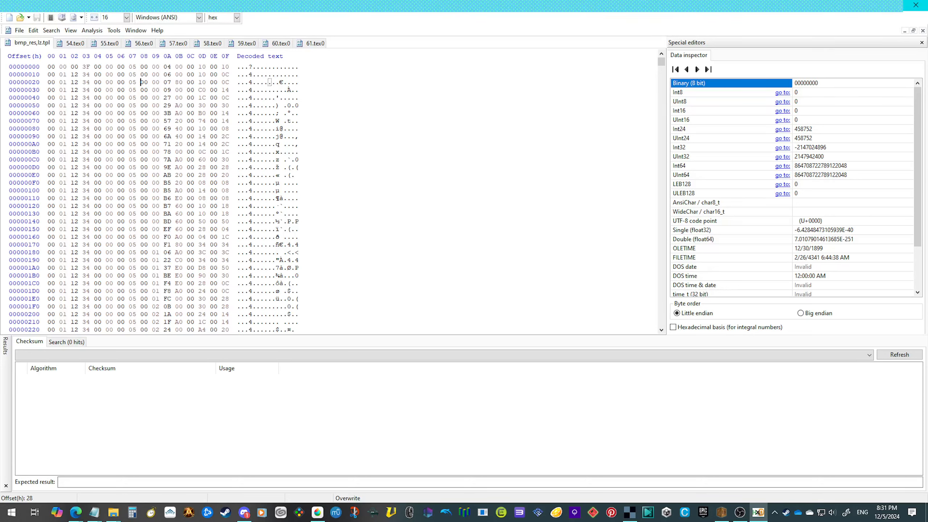
key(Down)
key(Down)
key(Down)
key(Down)
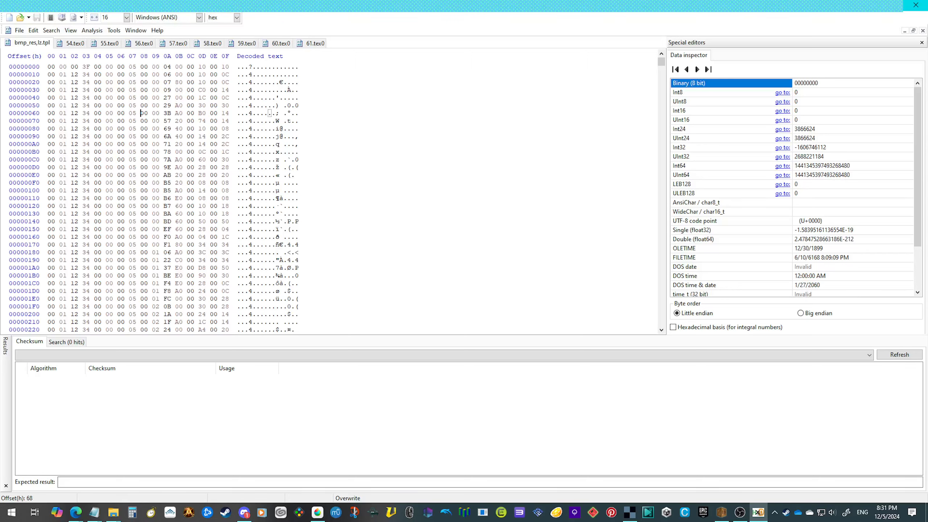
key(Down)
key(Down)
key(Down)
key(Down)
key(Down)
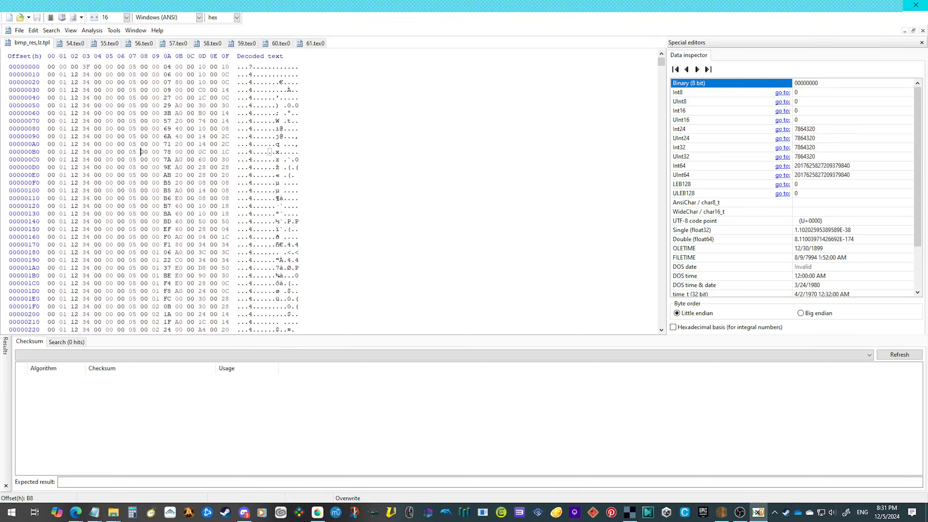
key(Down)
key(Down)
key(Down)
key(Down)
key(Down)
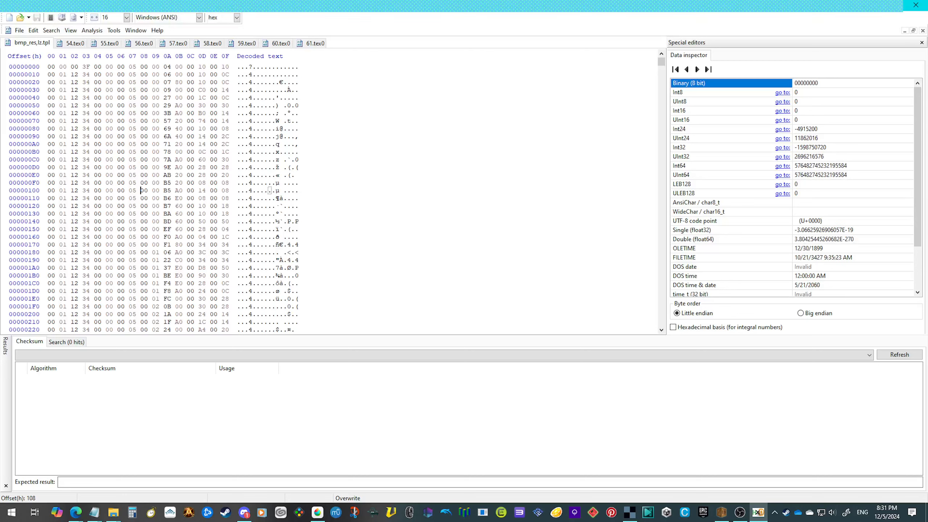
key(Down)
key(Down)
key(Down)
key(Down)
key(Down)
key(Down)
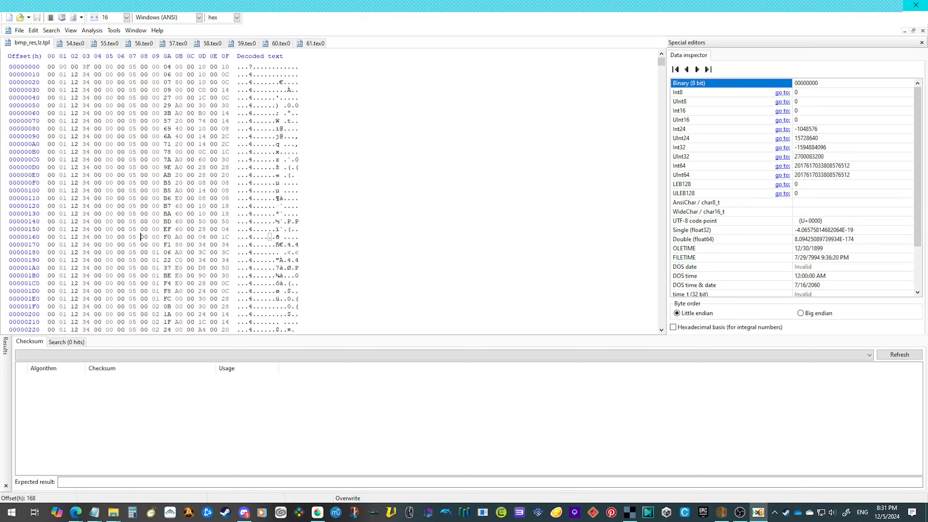
key(Down)
key(Down)
key(Down)
key(Down)
key(Down)
key(Down)
key(Down)
key(Down)
key(Down)
key(Down)
key(Down)
key(Down)
key(Down)
key(Down)
key(Down)
key(Down)
key(Down)
key(Down)
key(Down)
key(Down)
key(Down)
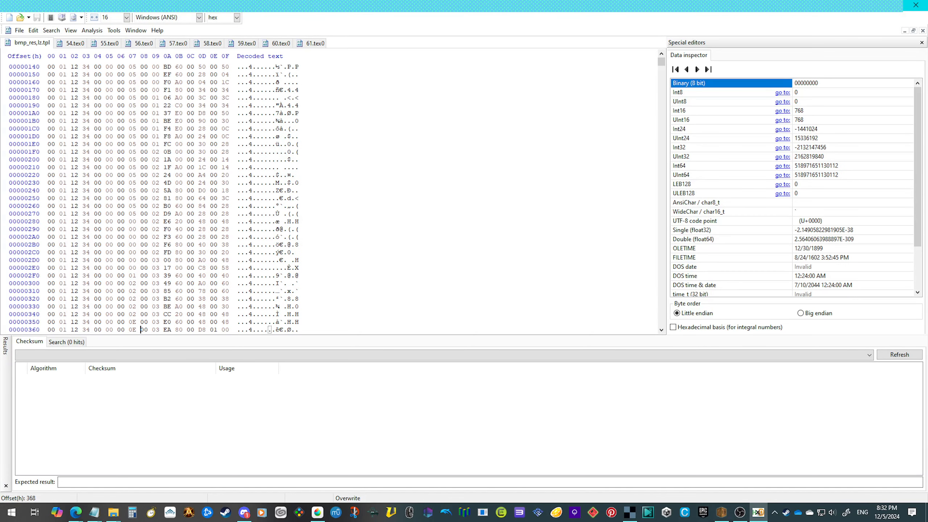
Step: Select and copy the four-byte data offset 00 03 EA 80 at offsets 368 to 36B
scroll(183, 248, down, 2)
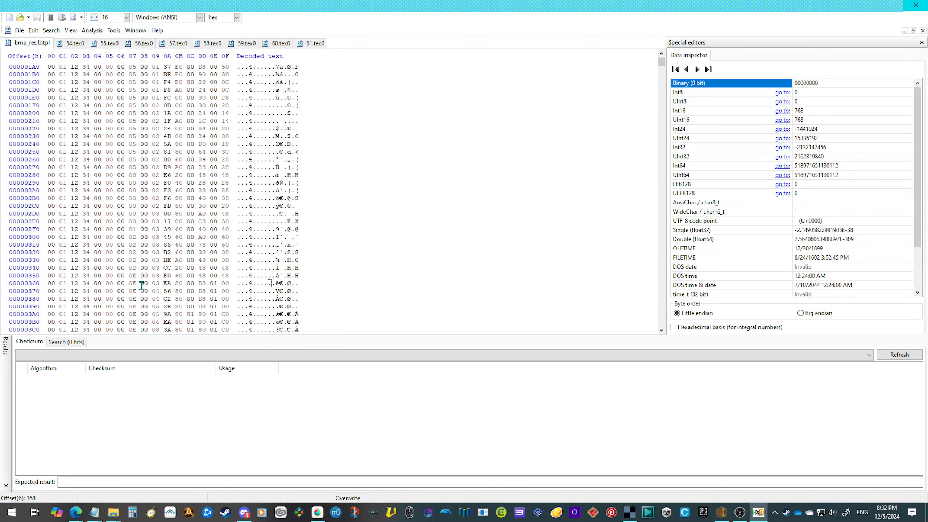
drag(142, 284, 184, 281)
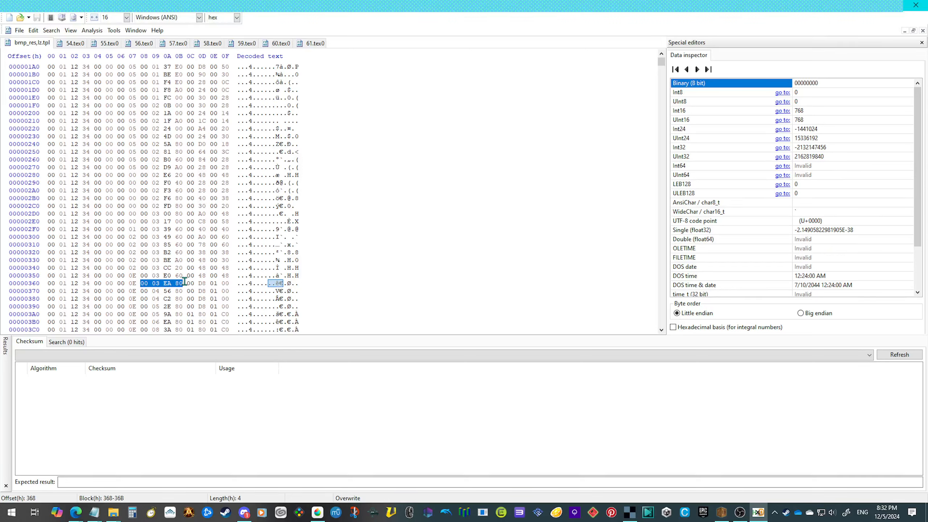
click(141, 283)
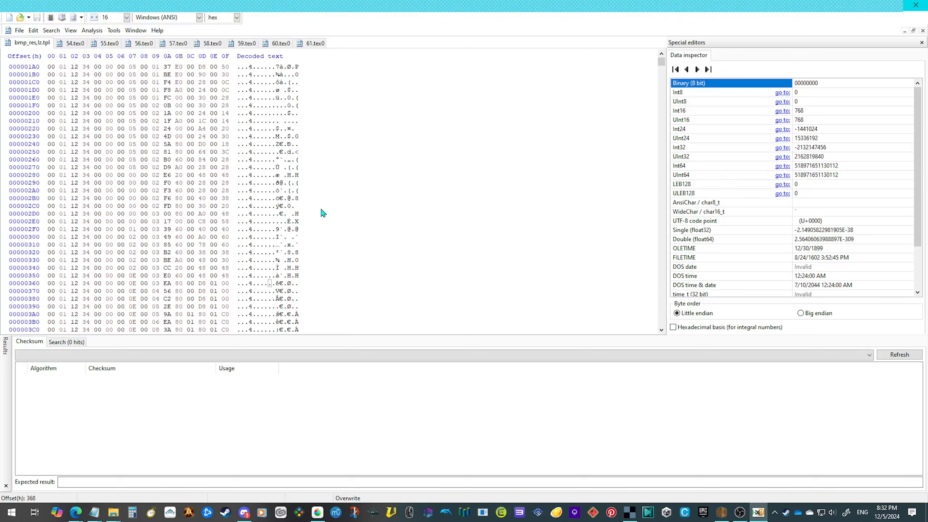
key(ctrl+g)
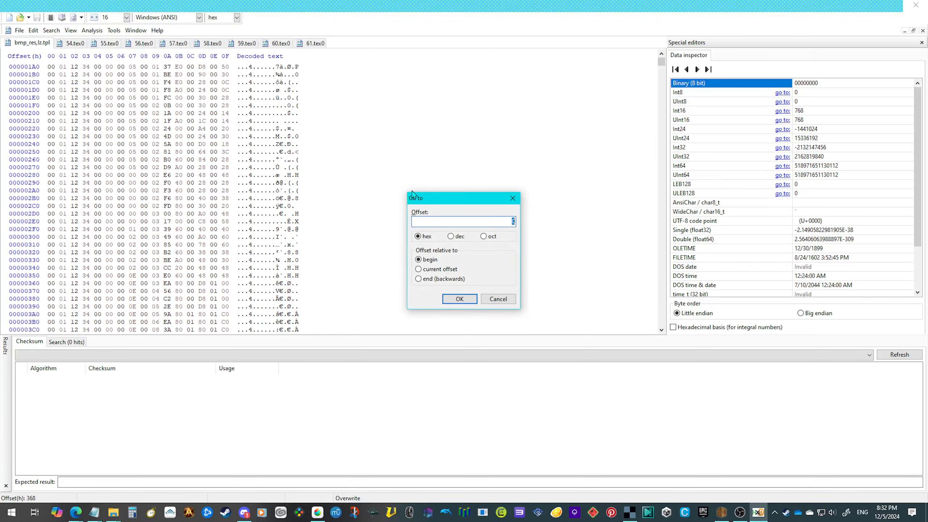
click(507, 301)
drag(142, 284, 182, 281)
key(ctrl+c)
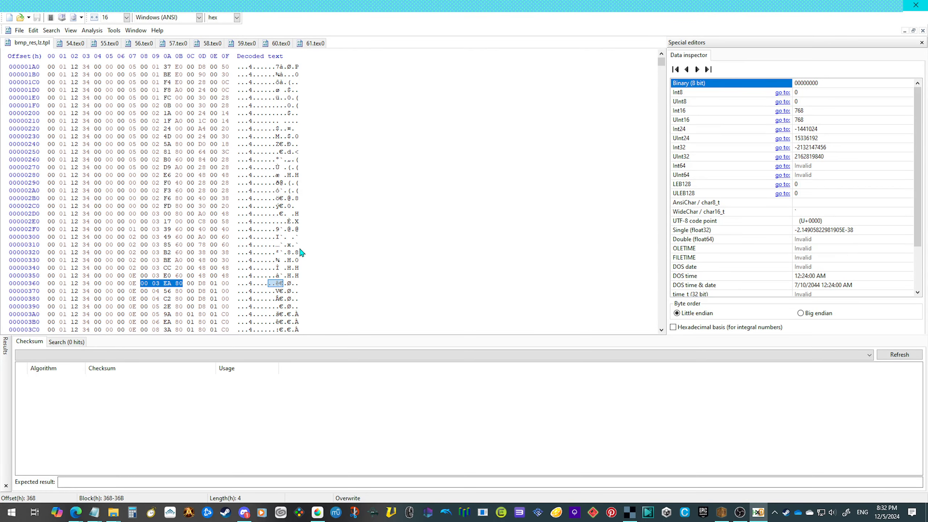
Step: Go to the copied hex offset 0003EA80, relative to the beginning of bmp_res,lz.tpl
key(ctrl+g)
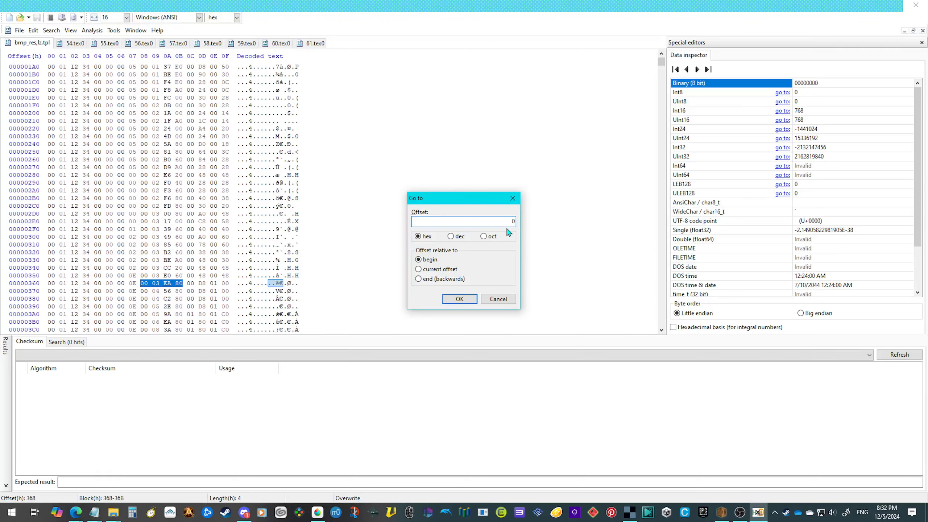
key(ctrl+v)
key(BackSpace)
key(Left)
key(Left)
key(BackSpace)
key(Left)
key(Left)
key(BackSpace)
click(418, 260)
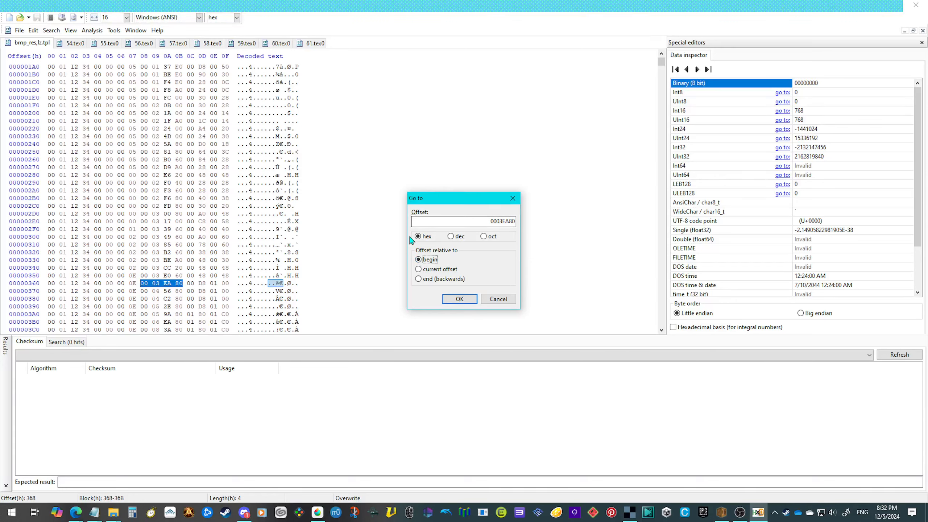
key(Return)
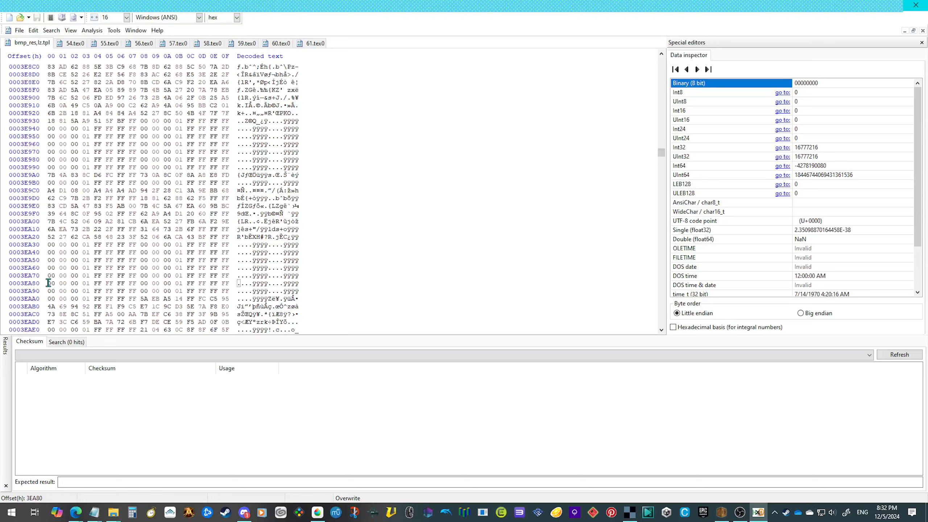
Step: Overwrite the data in bmp_res,lz.tpl from offset 3EA80 with the selected block of 54.tex0
click(75, 43)
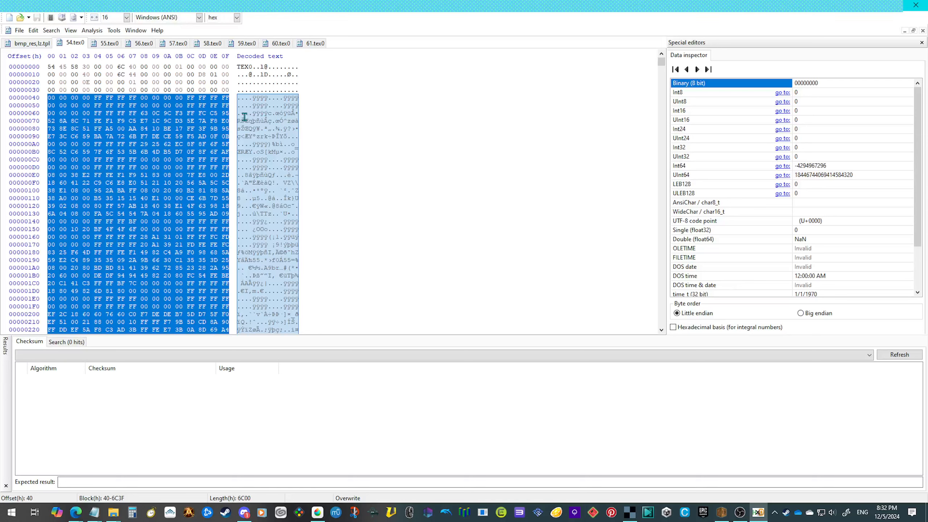
click(30, 43)
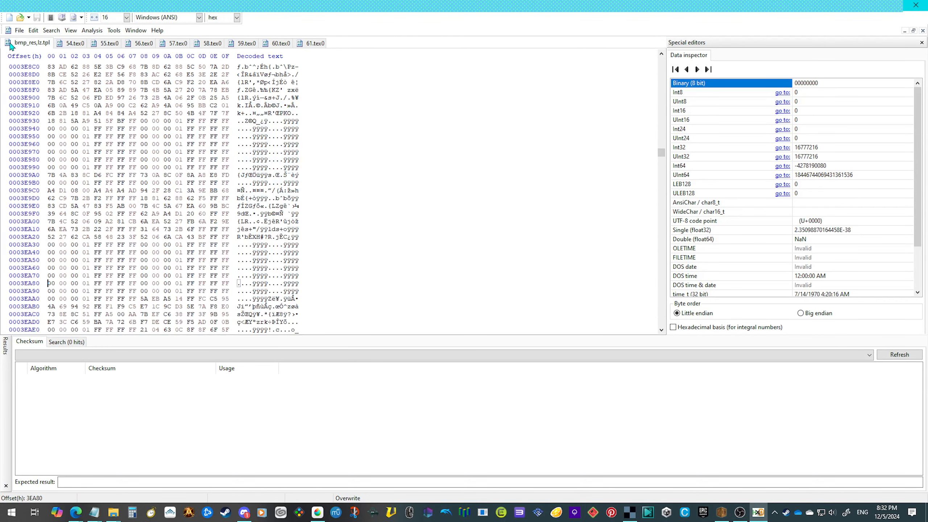
key(ctrl+b)
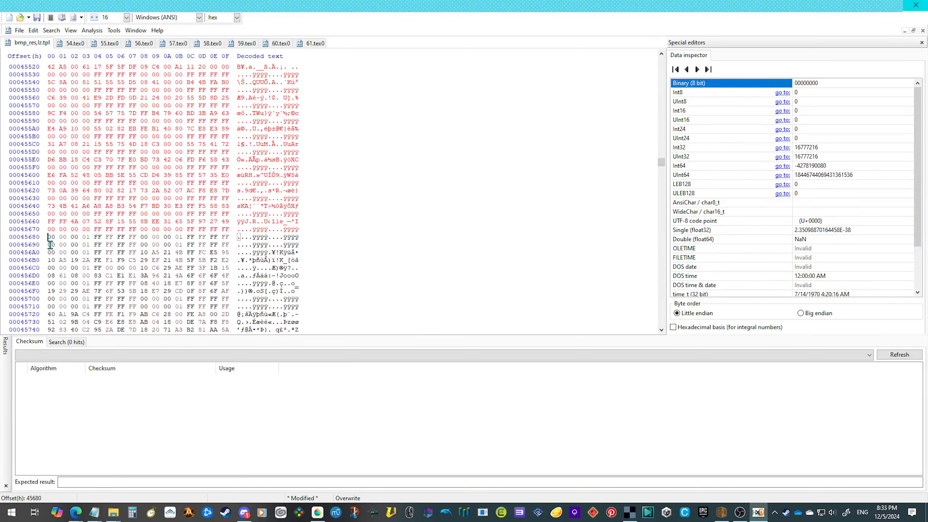
Step: Overwrite the data from offset 45680 in bmp_res,lz.tpl with the selected blocks of 55.tex0 and 56.tex0, in that order
click(110, 43)
key(ctrl+c)
click(32, 43)
key(ctrl+b)
click(147, 43)
key(ctrl+c)
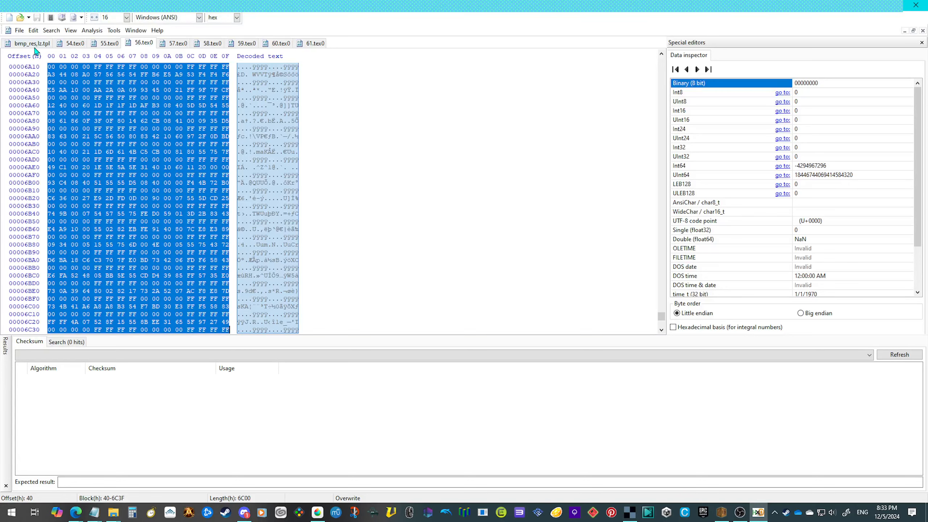
click(32, 46)
key(ctrl+b)
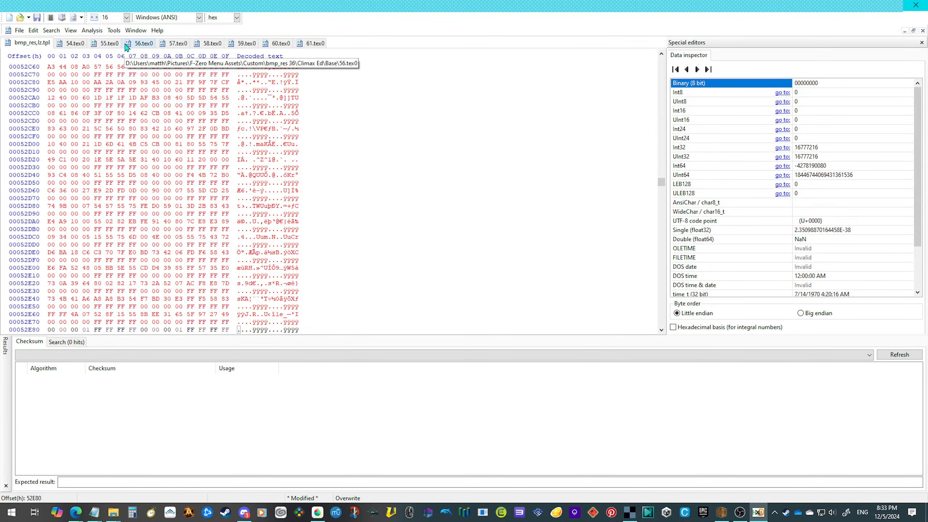
Step: Overwrite the data from offset 52E80 in bmp_res,lz.tpl with the selected blocks of 57.tex0 and 58.tex0, in that order
click(166, 43)
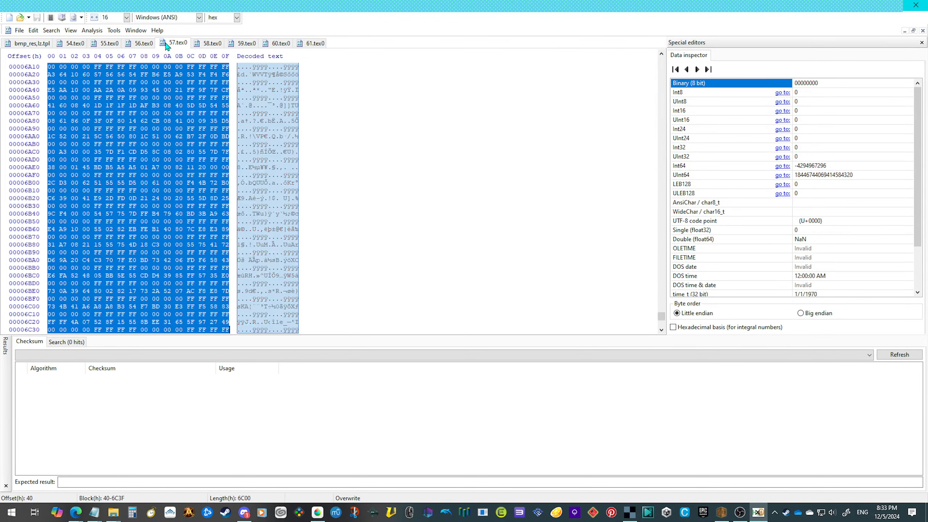
click(24, 44)
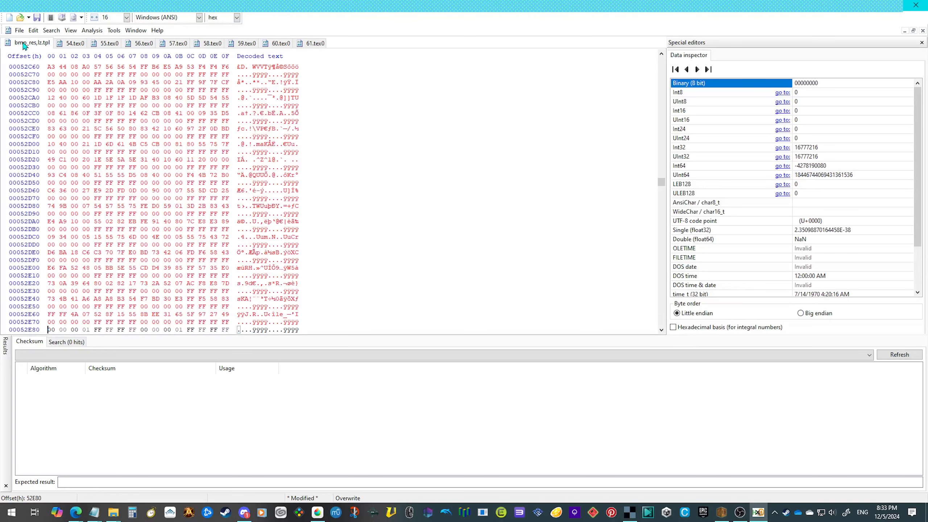
click(210, 44)
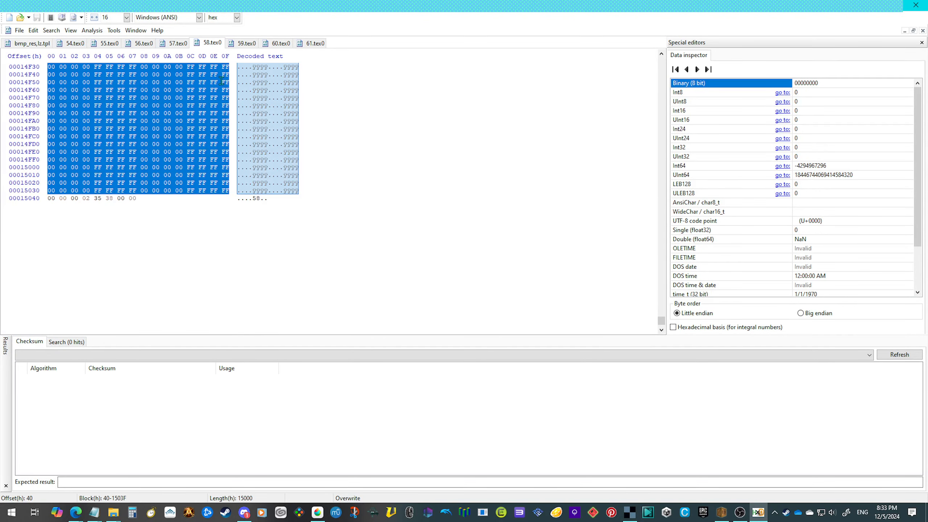
click(33, 46)
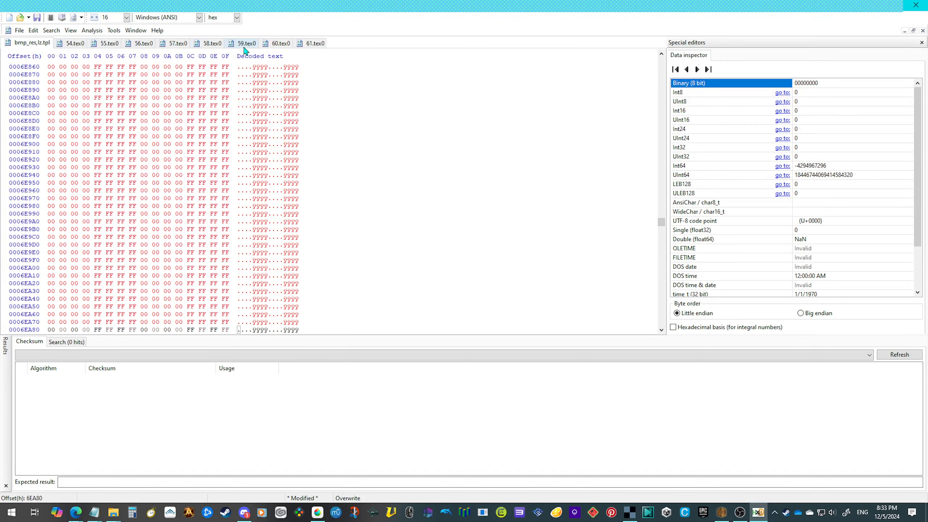
Step: Overwrite the data from offset 6EA80 in bmp_res,lz.tpl with the selected blocks of 59.tex0 and 60.tex0, in that order
click(243, 44)
click(32, 43)
key(ctrl+b)
click(280, 43)
click(32, 44)
key(ctrl+b)
Step: Overwrite the data following the 60.tex0 block with the selected block of 61.tex0, check the file's end and save bmp_res,lz.tpl
click(315, 44)
click(33, 43)
key(ctrl+b)
scroll(305, 204, down, 20)
scroll(304, 205, down, 20)
scroll(185, 299, down, 20)
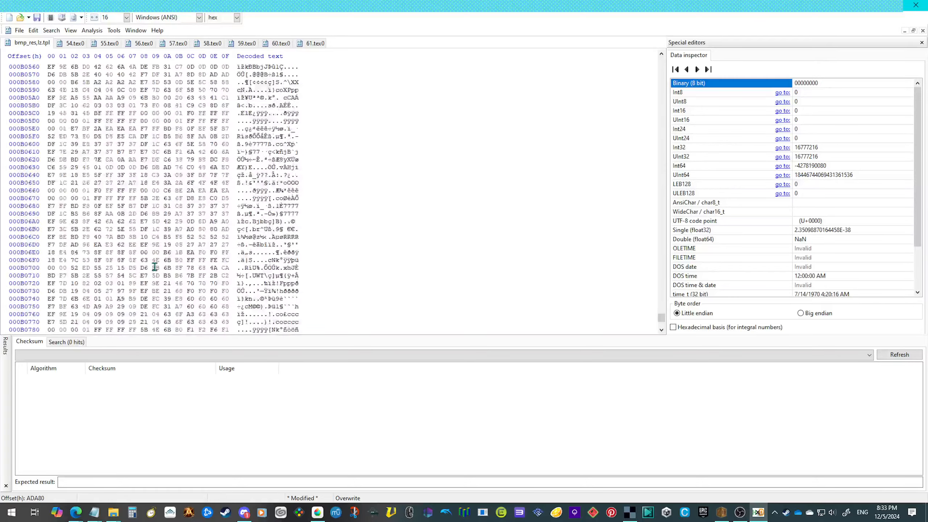
scroll(155, 267, down, 20)
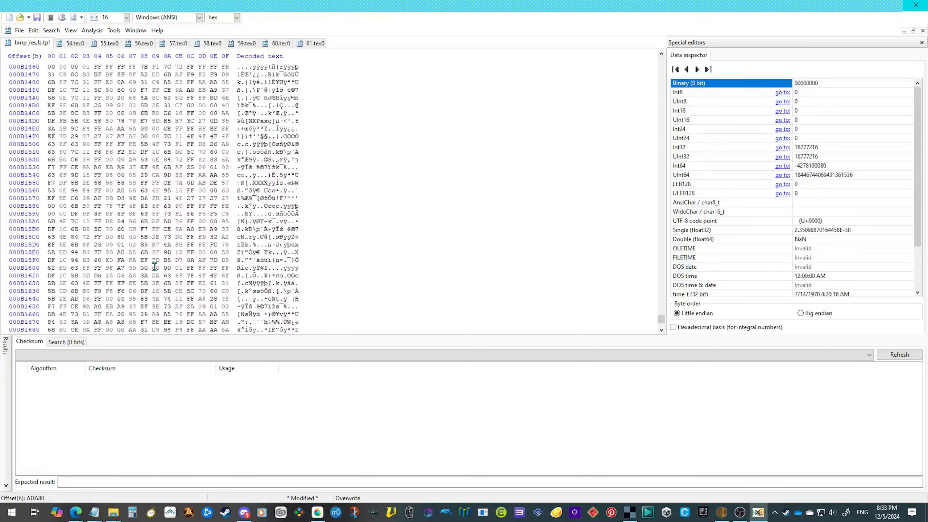
scroll(155, 267, down, 12)
scroll(155, 267, down, 20)
key(ctrl+s)
Step: Switch to GxModelViewer, reload the saved TPL file and display Texture 3D
click(629, 512)
click(690, 169)
scroll(617, 365, down, 12)
click(618, 411)
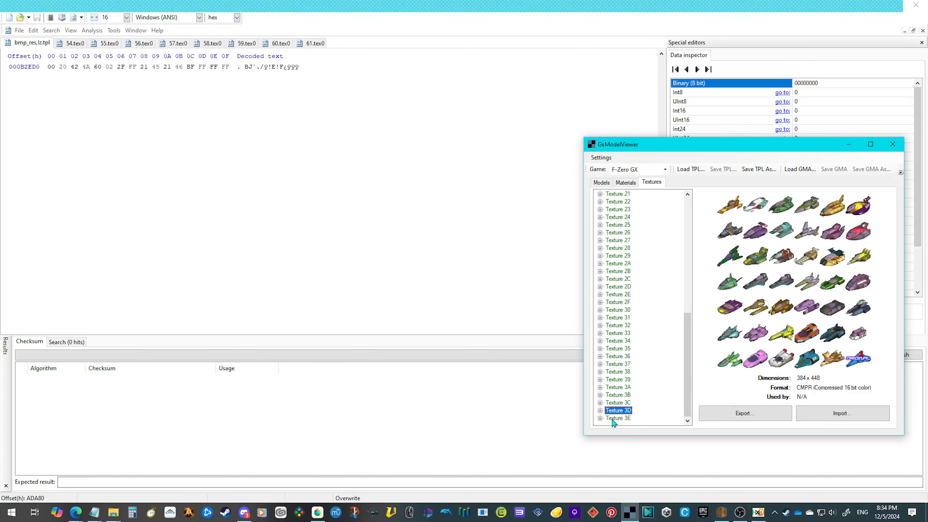
Step: Preview the reloaded textures one by one, from Texture 3D back up to Texture 1
key(Up)
key(Up)
key(Up)
key(Up)
key(Up)
key(Up)
key(Up)
key(Up)
key(Up)
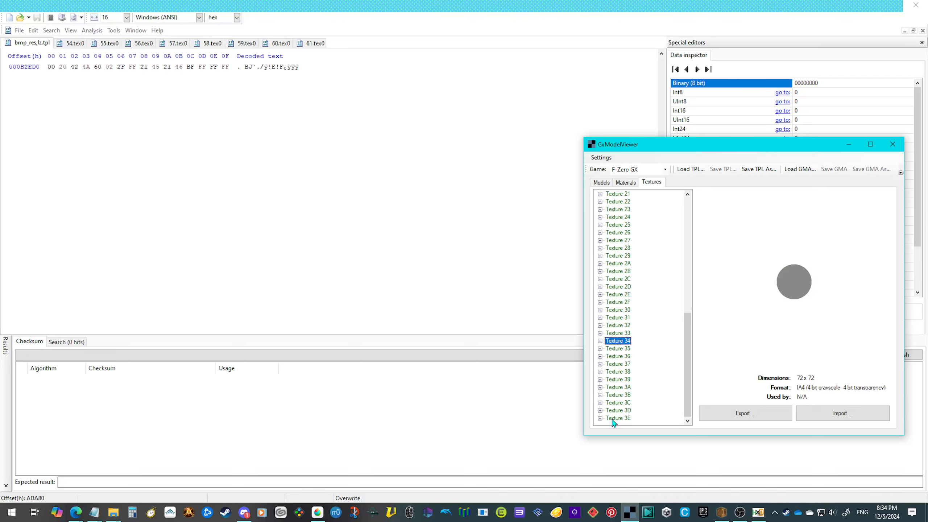
key(Up)
key(Up)
key(Up)
key(Up)
key(Up)
key(Up)
key(Up)
key(Up)
key(Up)
key(Up)
key(Up)
key(Up)
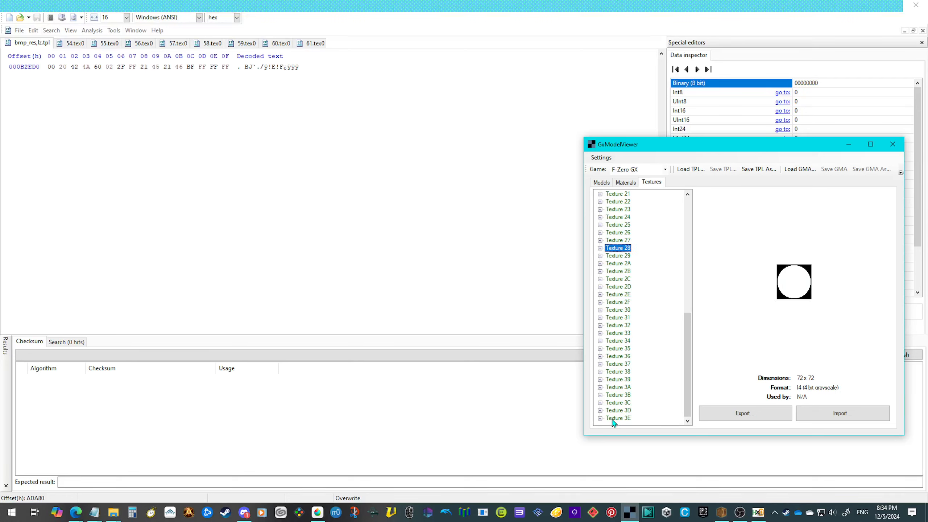
key(Up)
key(Up)
key(Up)
key(Up)
key(Up)
key(Up)
key(Up)
key(Up)
key(Up)
key(Up)
key(Up)
key(Up)
key(Up)
key(Up)
key(Up)
key(Up)
key(Up)
key(Up)
key(Up)
key(Up)
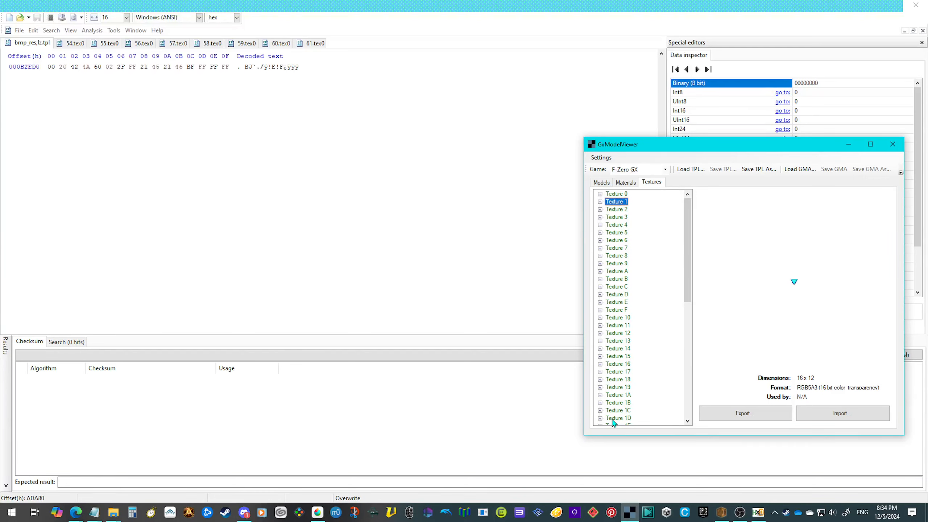
Step: Preview the textures one by one from Texture 1 down past Texture 36
key(Down)
key(Down)
key(Down)
key(Down)
key(Down)
key(Down)
key(Down)
key(Down)
key(Down)
key(Down)
key(Down)
key(Down)
key(Down)
key(Down)
key(Down)
key(Down)
key(Down)
key(Down)
key(Down)
key(Down)
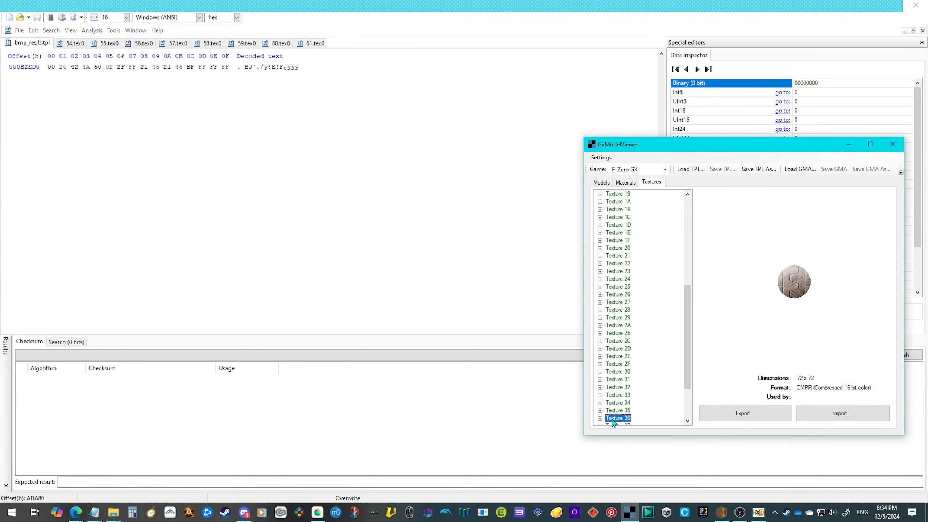
key(Down)
key(Down)
key(Down)
Step: Display Level 0 of Texture 36 and start an image import for it, choosing 54.png from the Base folder
click(600, 356)
click(623, 364)
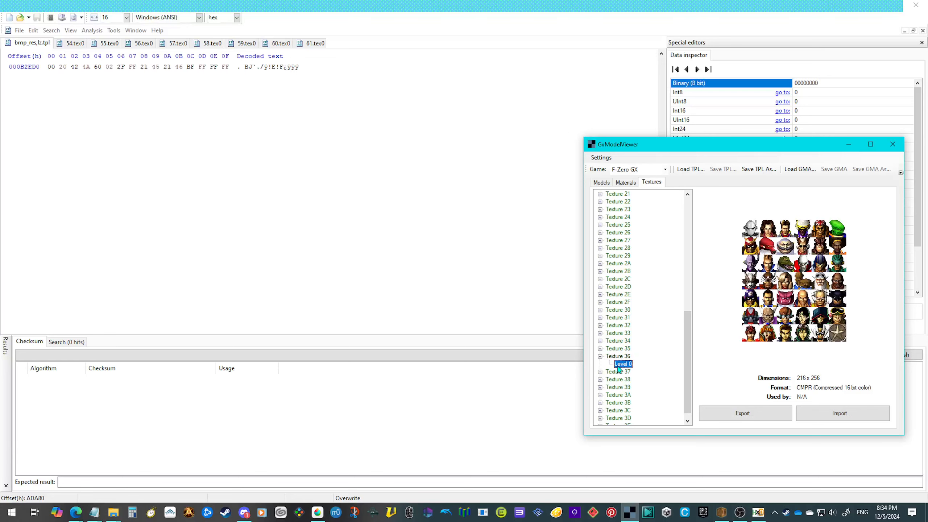
click(842, 412)
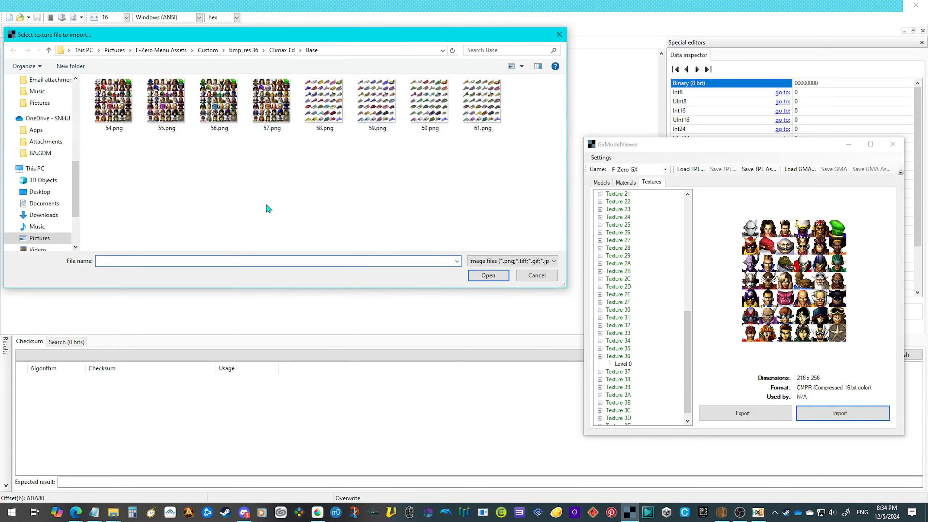
click(111, 123)
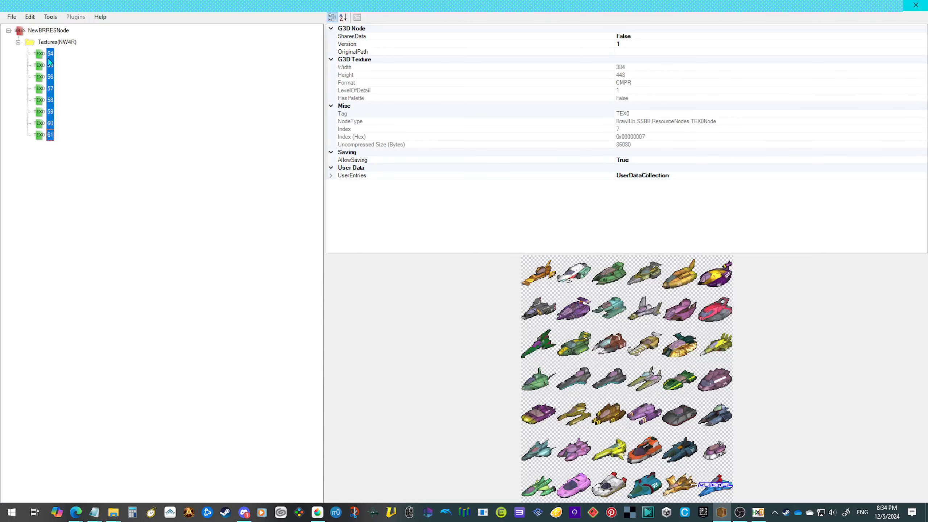
Step: View texture 54 on its own in the BRRES file's Textures(NW4R) folder, then switch to another window
click(50, 54)
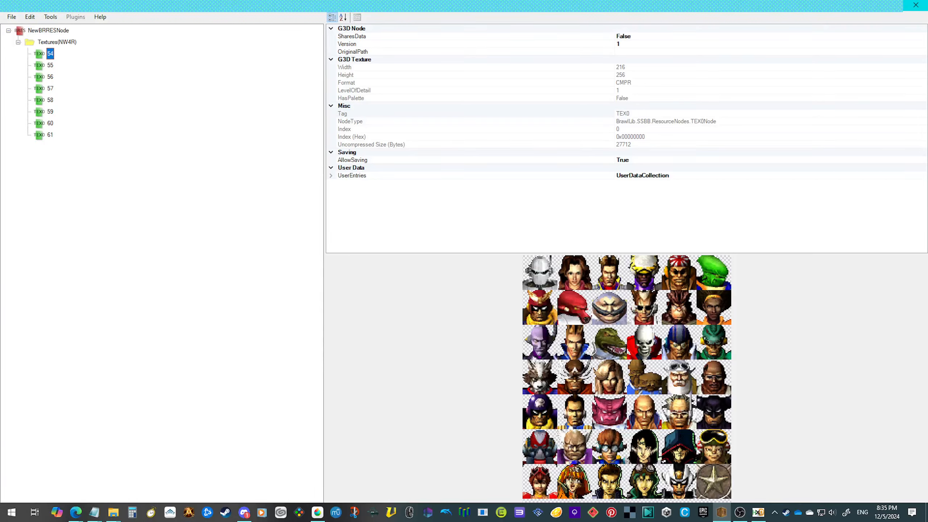
key(alt+Tab)
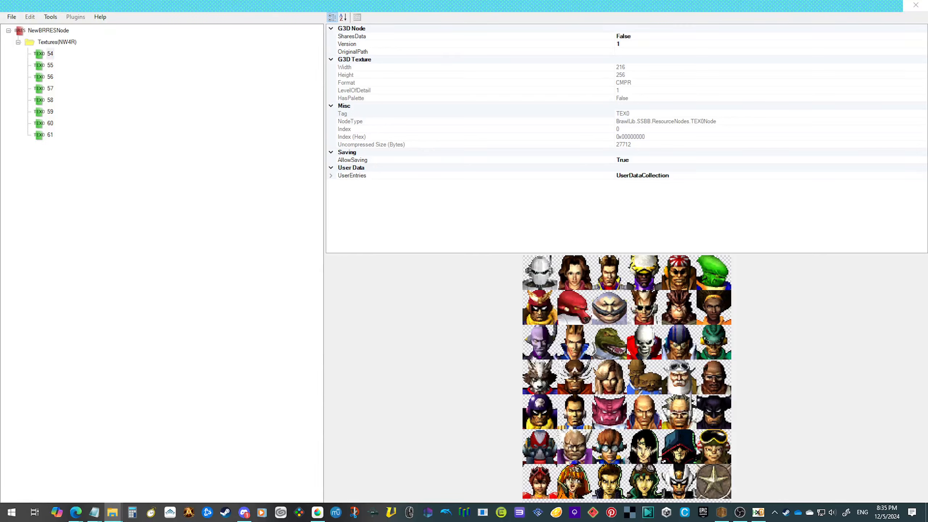